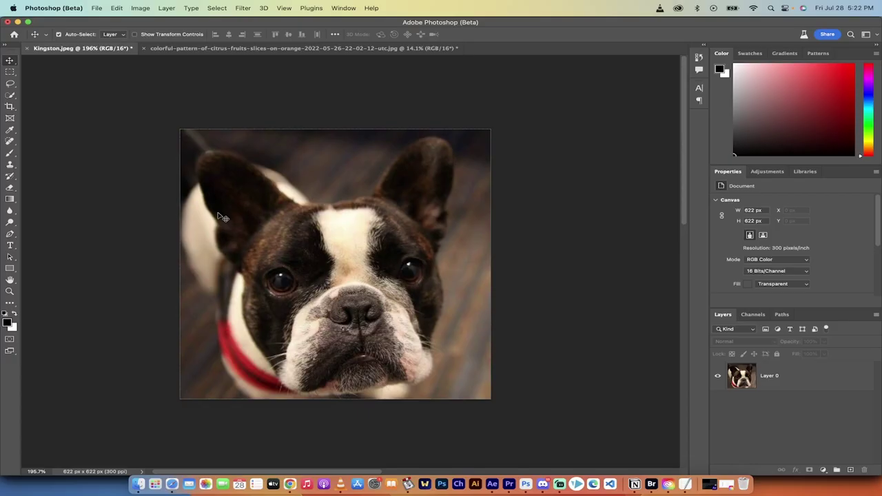
- Activate the standard Crop Tool on the 622 × 622 px Kingston.jpeg photo, with Generative Expand fill
left_click(9, 107)
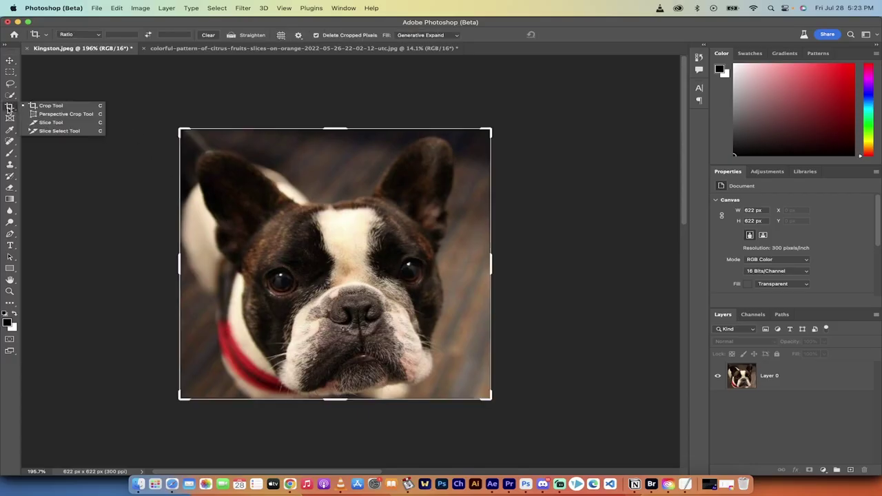
left_click(10, 61)
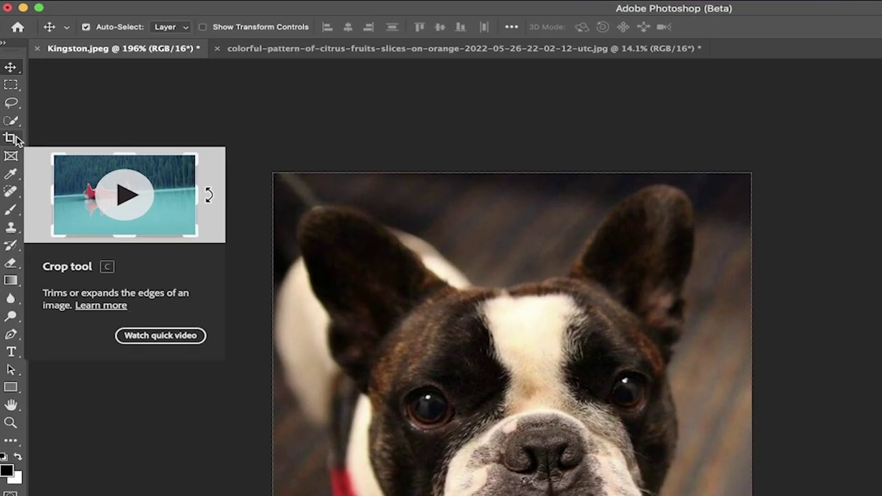
left_click(10, 106)
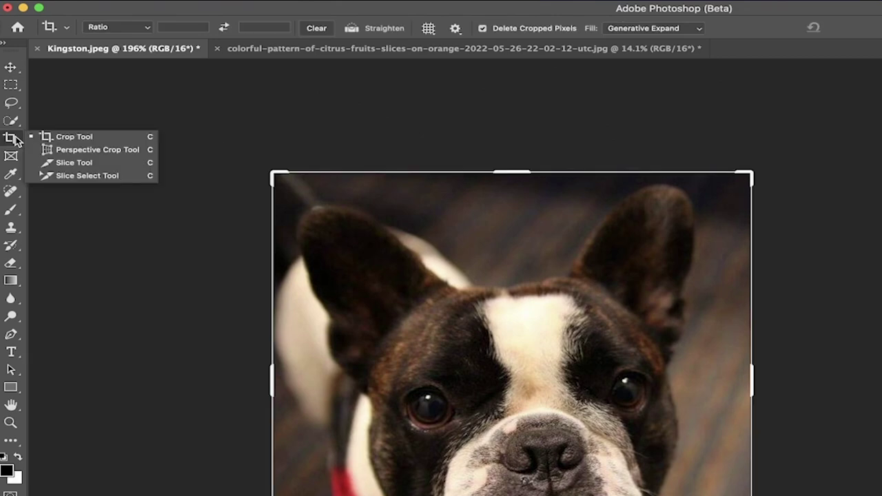
left_click(71, 138)
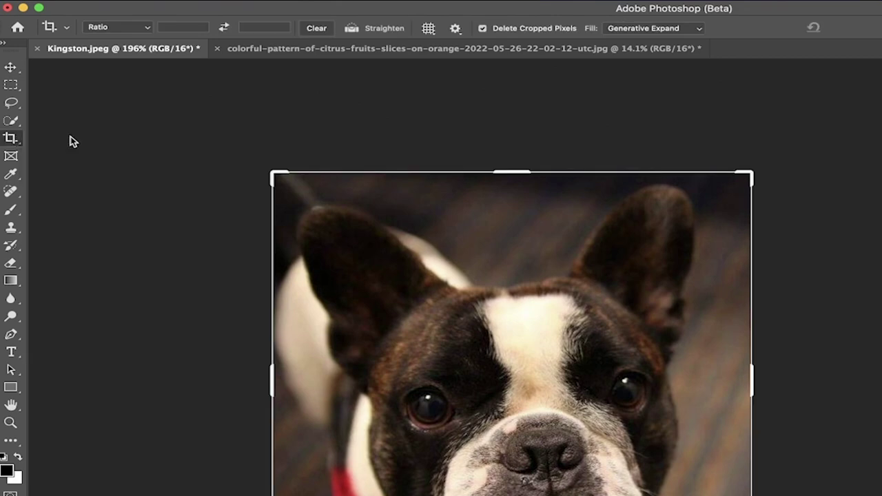
- Drag the crop's right edge outward to widen the dog photo's canvas to 1017 × 622 px
scroll(331, 256, "down", 3)
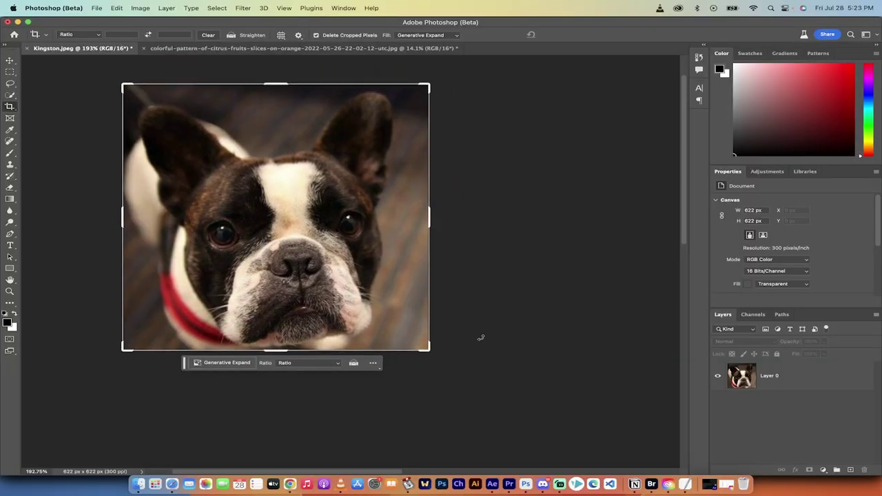
left_click_drag(432, 235, 530, 237)
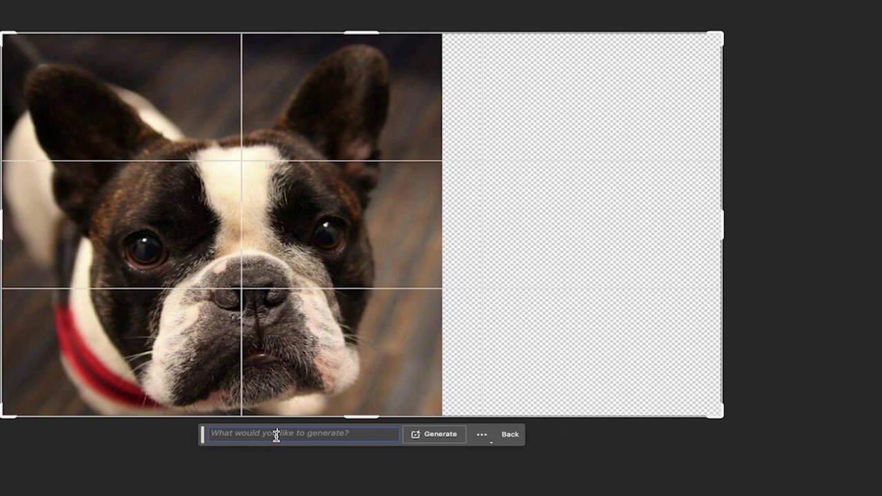
- Generate an 'in a restaurant' fill and view its second and third variations
type("in a restau")
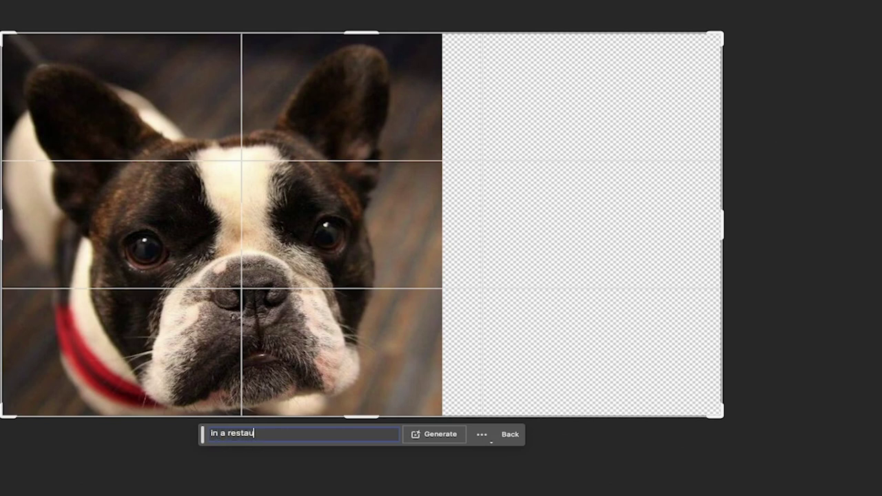
type("rant")
left_click(439, 440)
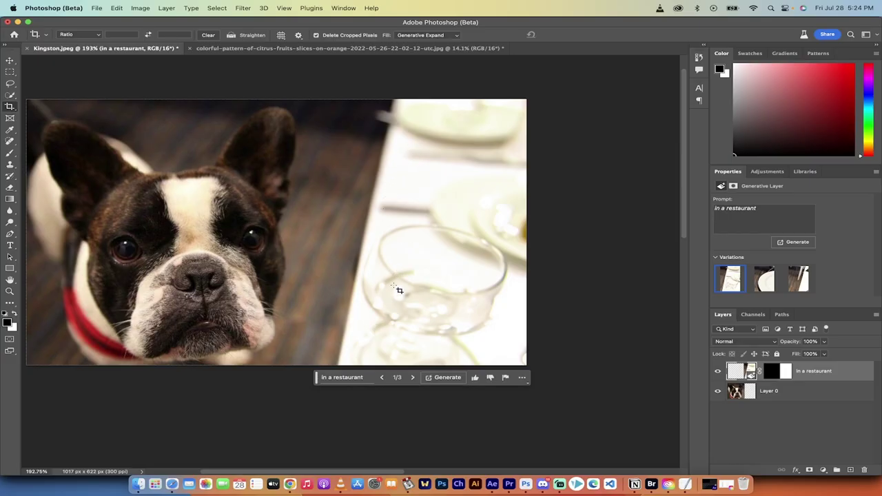
left_click(413, 379)
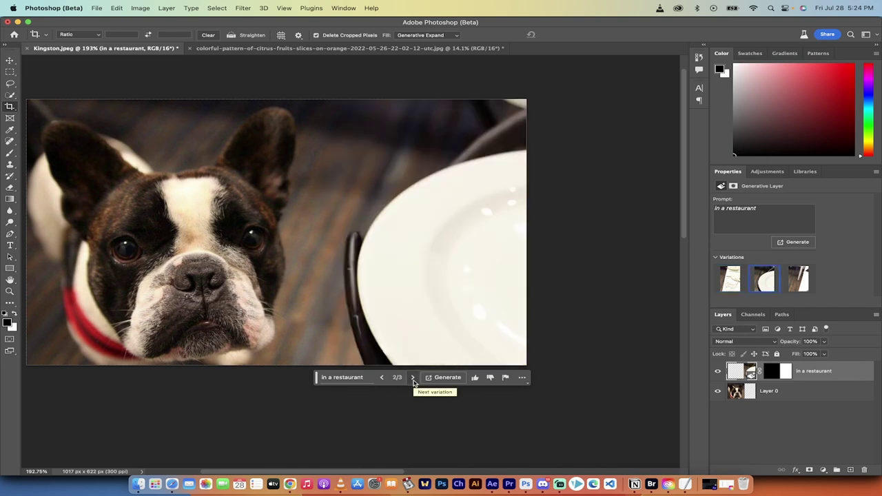
left_click(413, 380)
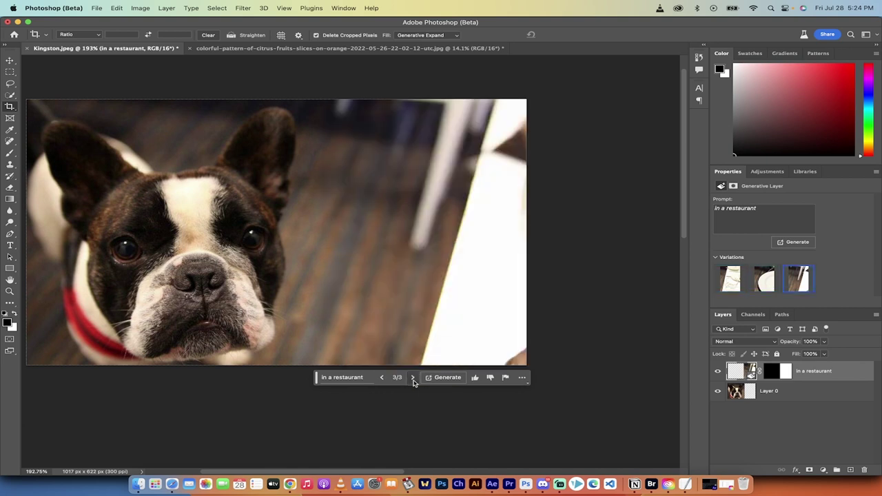
- Return to the first, glassware variation, then undo the expansion back to 622 × 622 px
left_click(413, 379)
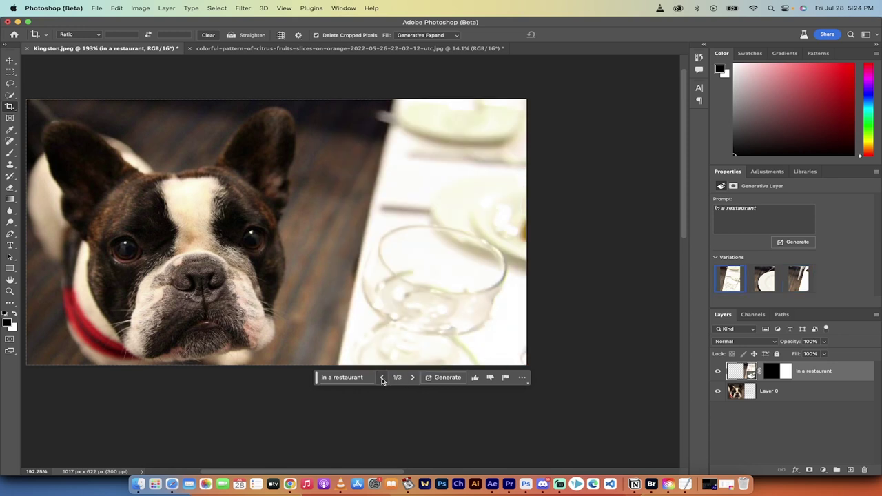
left_click(382, 378)
left_click(411, 379)
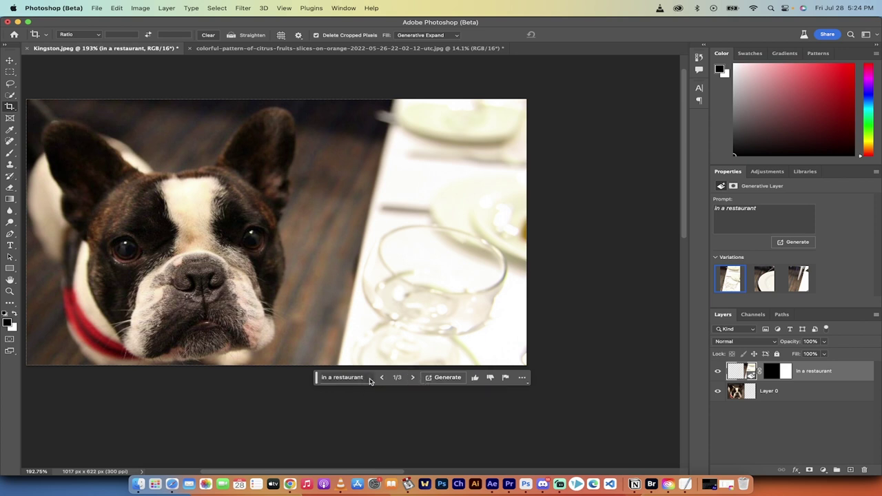
left_click(337, 378)
key("super+z")
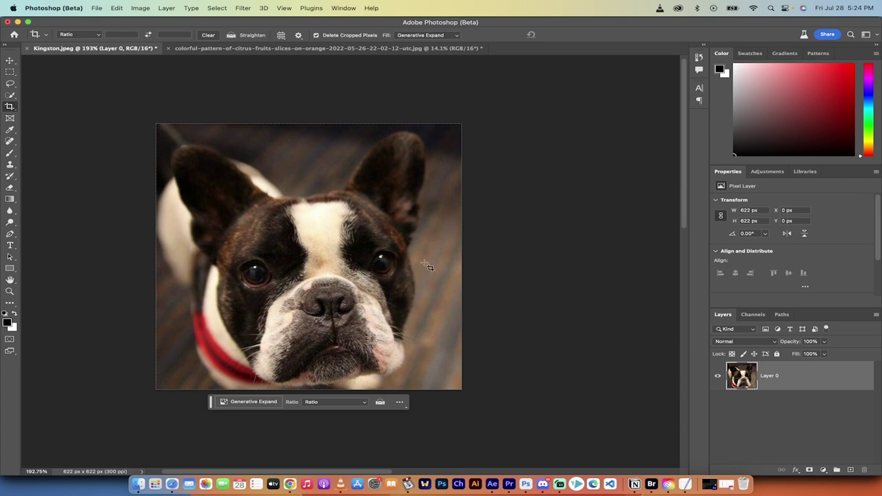
- Reselect the Crop tool and enlarge the crop evenly around the dog to a 916 × 916 px square
left_click(10, 61)
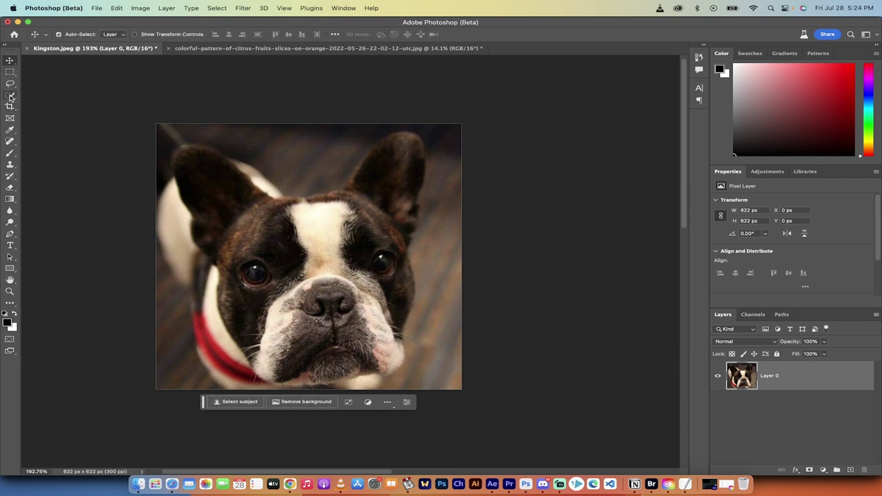
left_click(9, 106)
left_click_drag(462, 257, 517, 269)
key("shift")
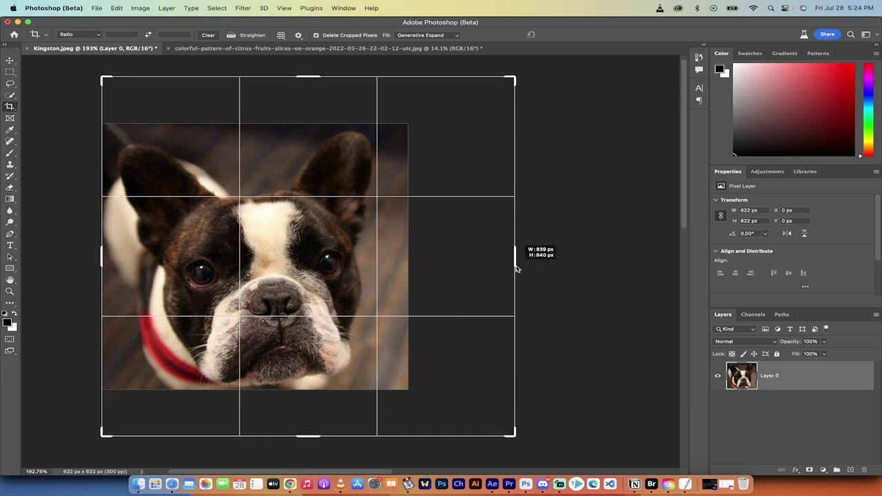
mouse_move(517, 269)
left_mouse_down()
mouse_move(545, 273)
mouse_move(532, 274)
left_mouse_up()
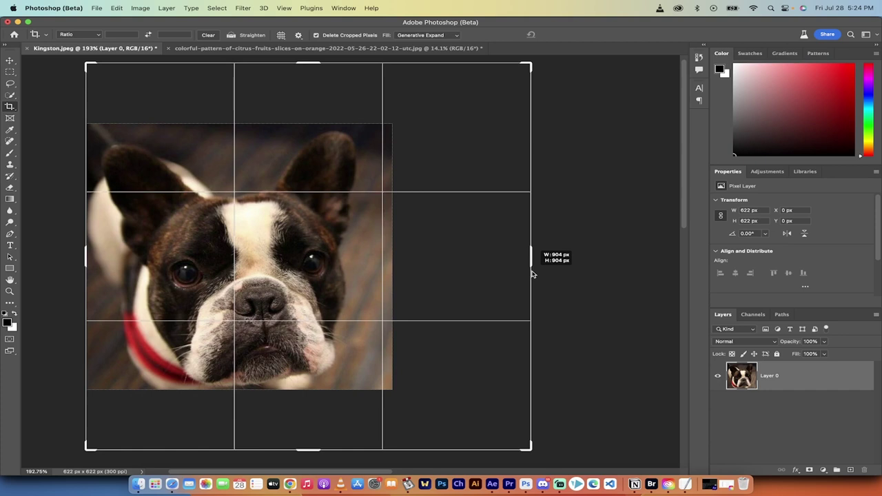
left_click_drag(532, 275, 535, 274)
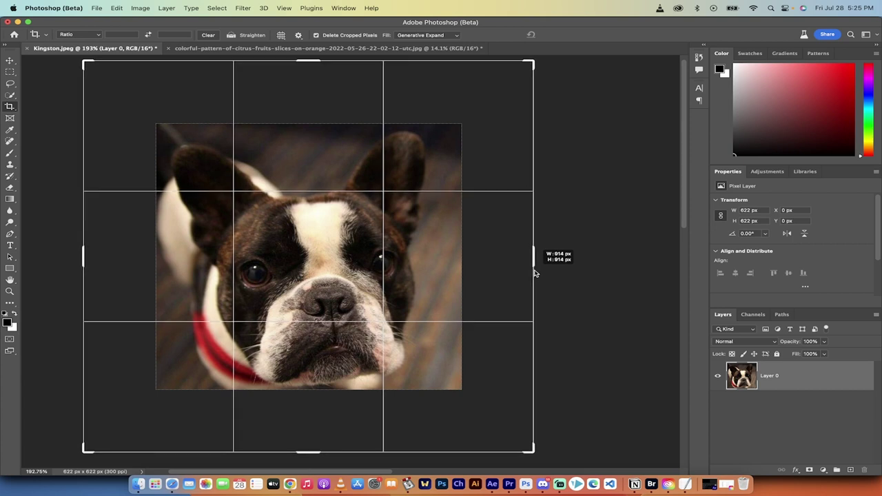
left_click_drag(534, 274, 535, 270)
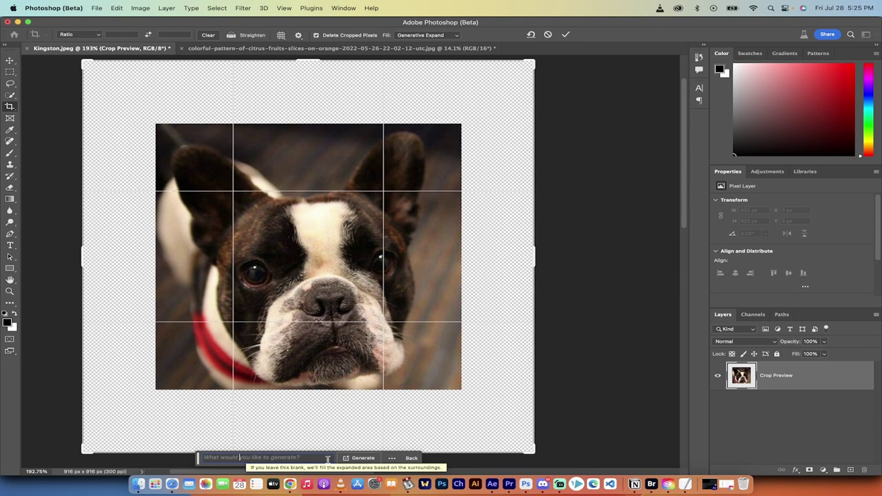
- Generate a promptless fill for the 916 px margin and cycle back to variation 1 of 3
left_click(364, 459)
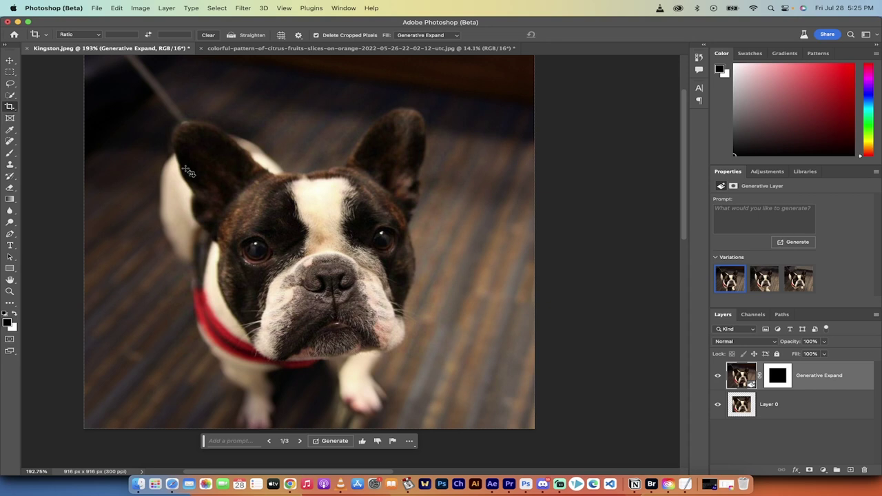
left_click(296, 441)
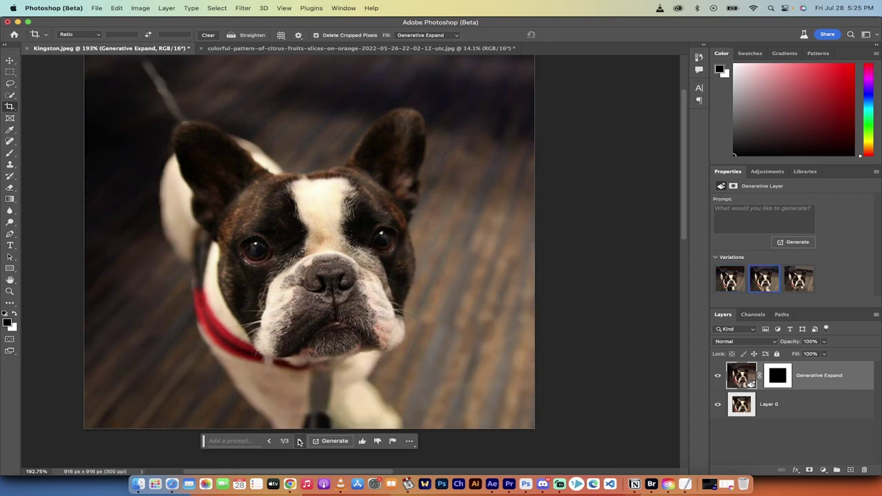
left_click(299, 442)
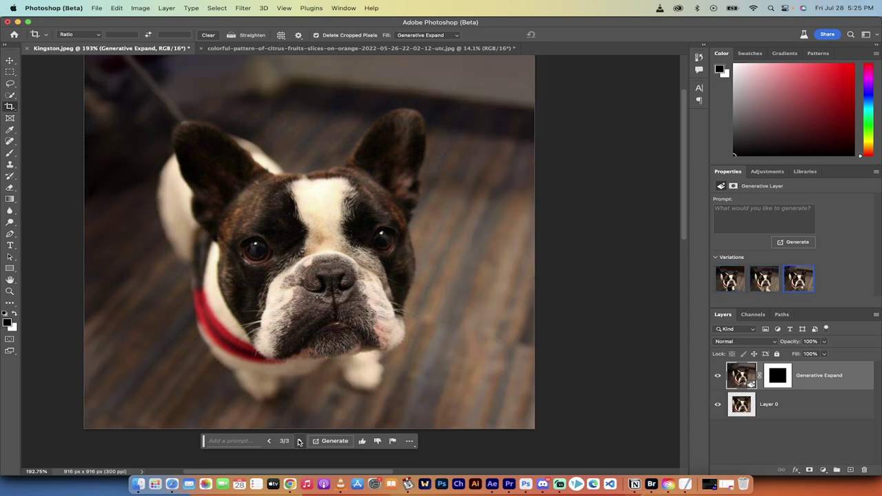
left_click(299, 441)
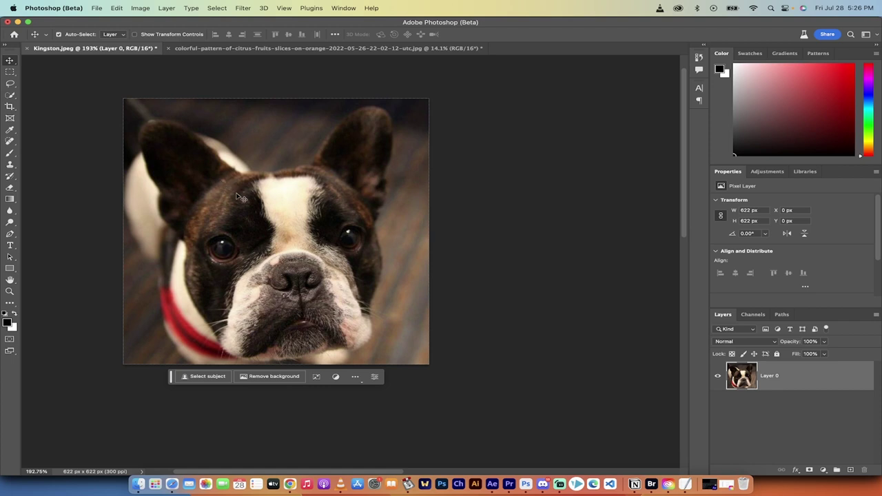
- Reselect the Crop Tool and extend the dog photo's crop right and down to 892 × 965 px
left_click(9, 106)
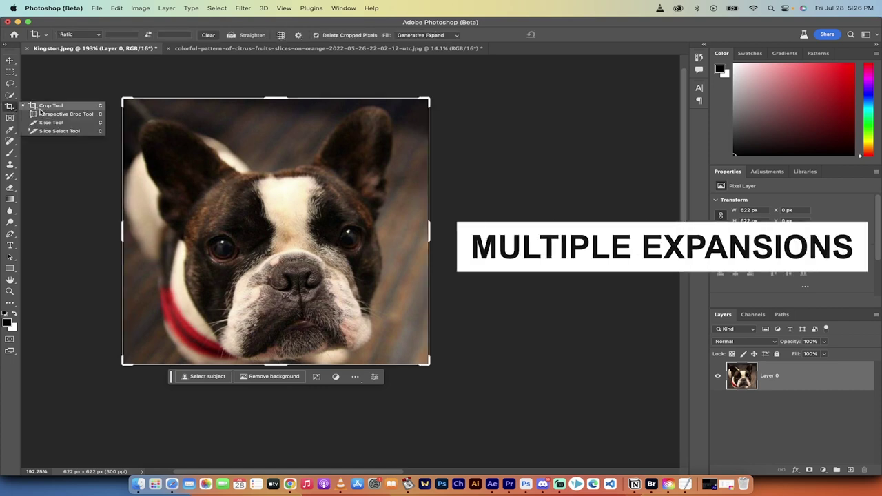
left_click(40, 108)
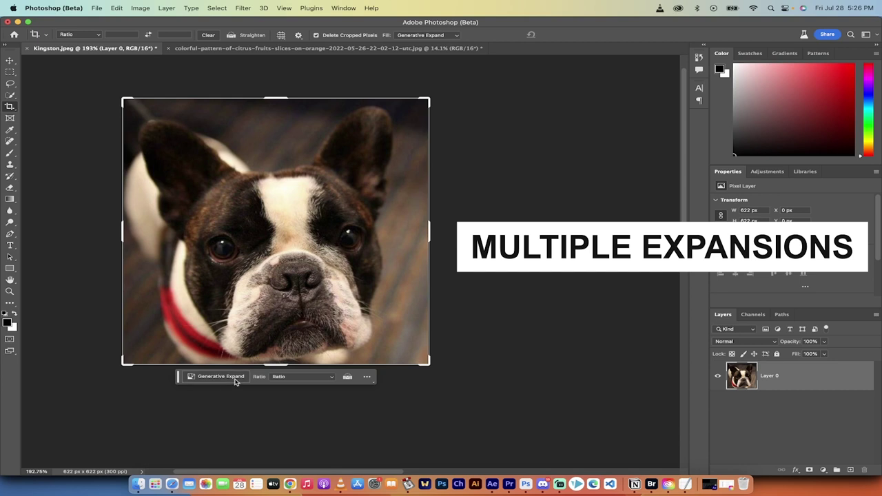
left_click_drag(430, 364, 430, 420)
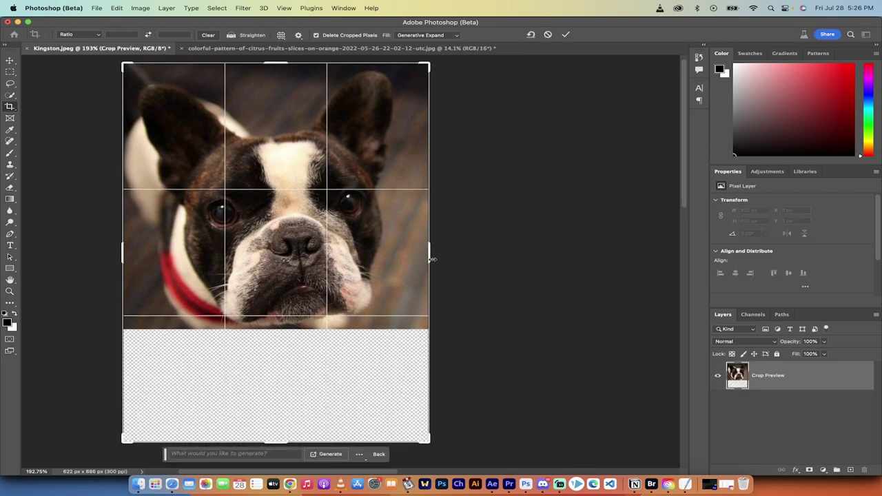
left_click_drag(431, 258, 481, 264)
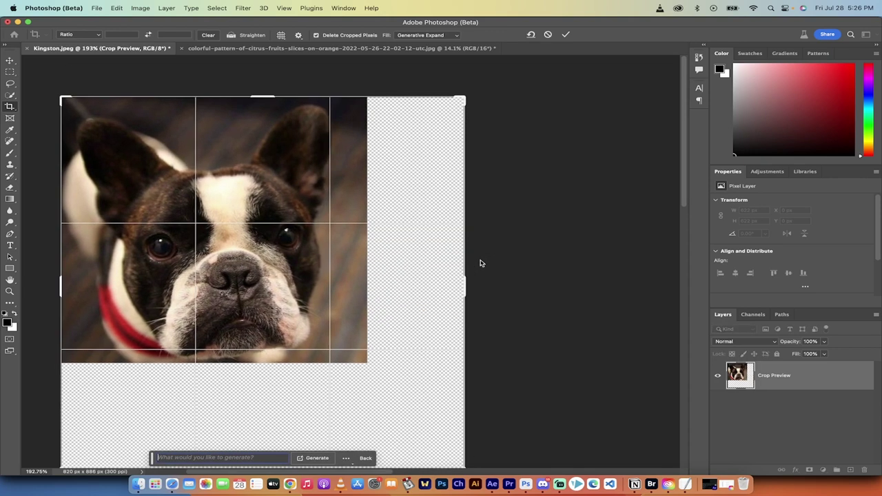
scroll(480, 283, "down", 5)
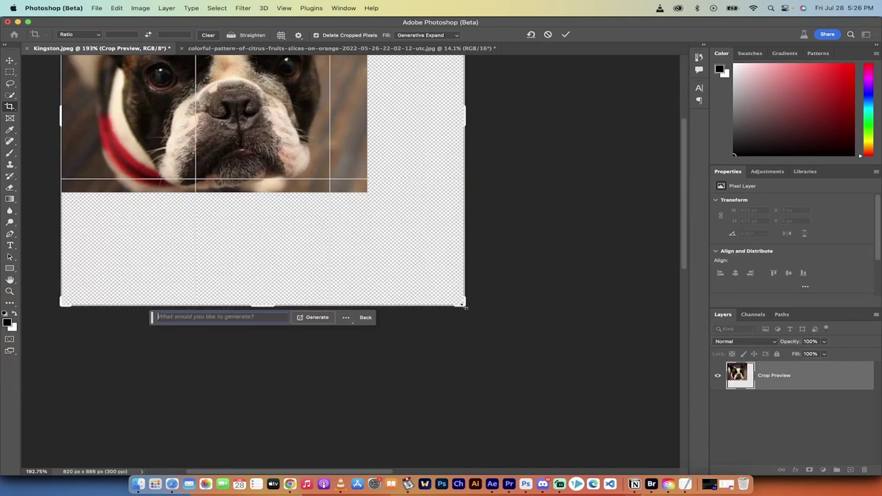
left_click_drag(467, 309, 485, 319)
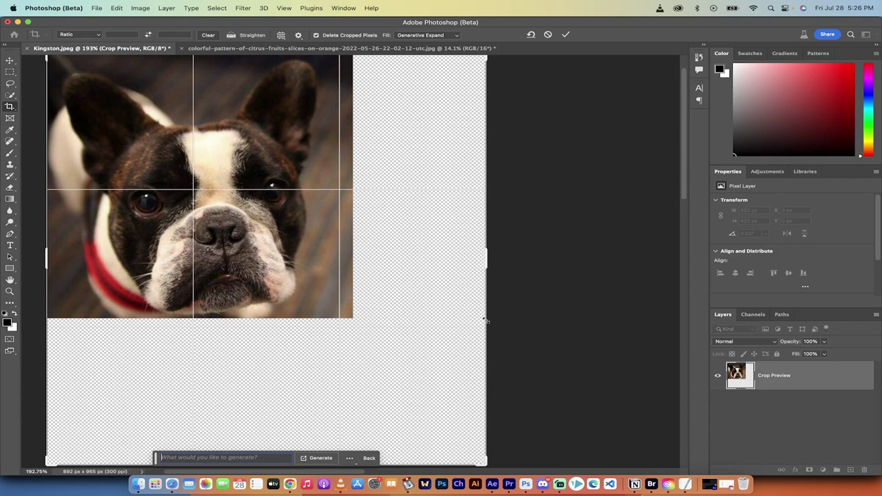
- Cancel the expanded crop and set the crop ratio preset to 16 : 9
key("Escape")
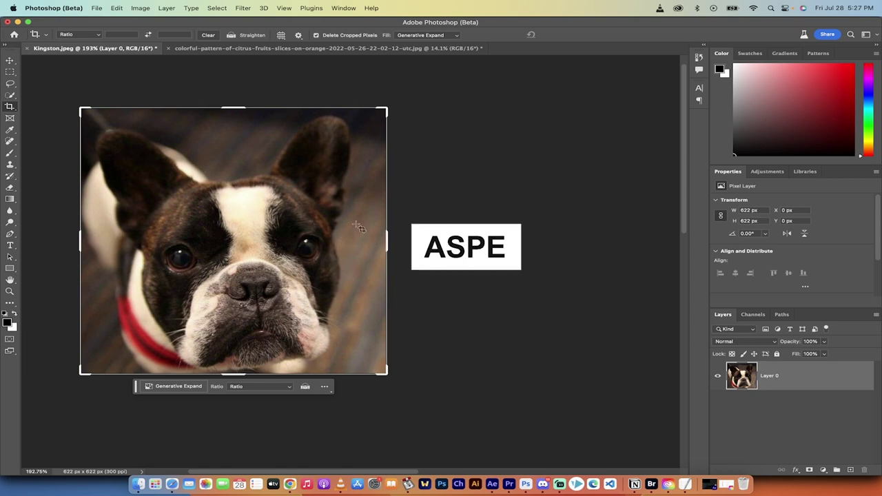
left_click(98, 34)
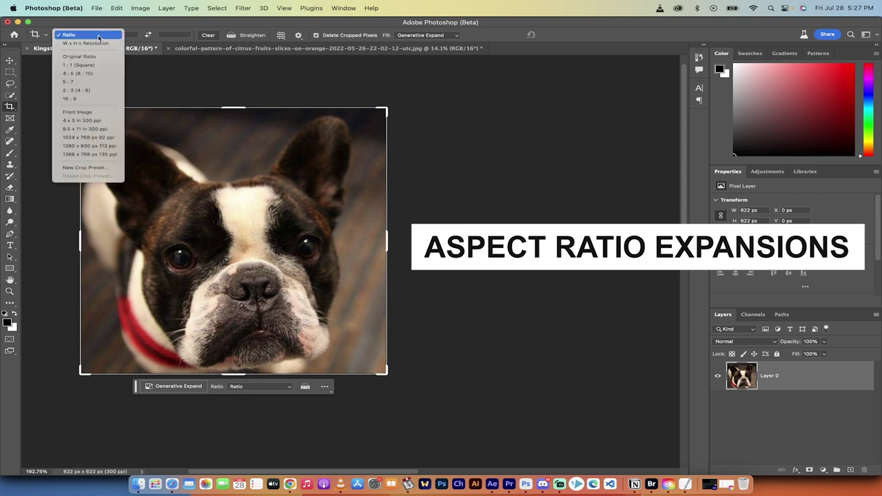
left_click(90, 101)
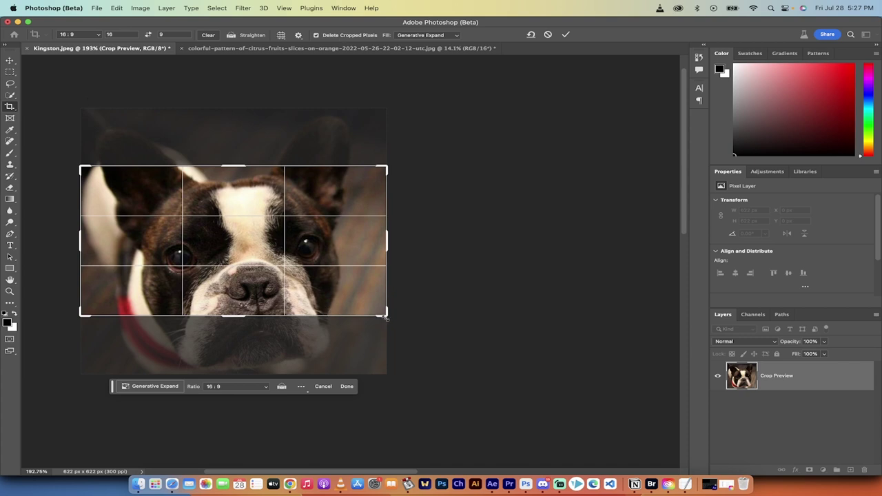
- Stretch the 16:9 crop past both sides to 1277 × 718 px and generate a promptless fill
left_click_drag(388, 317, 483, 379)
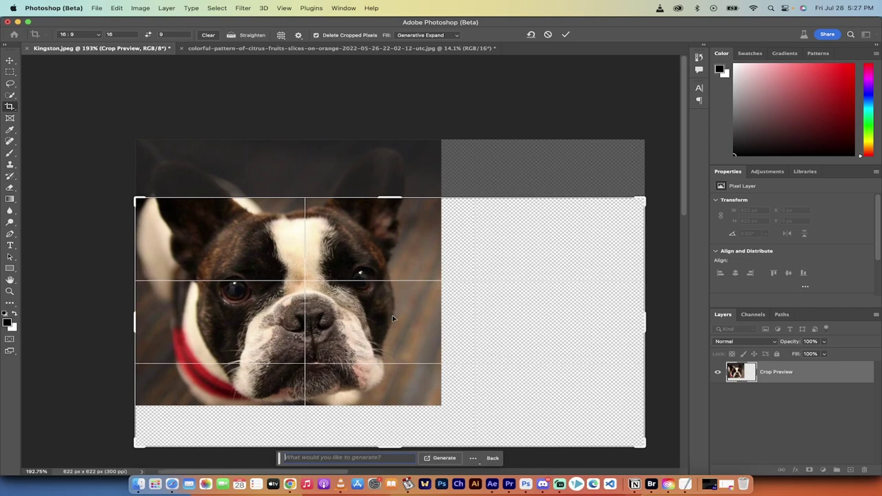
left_click_drag(137, 199, 89, 147)
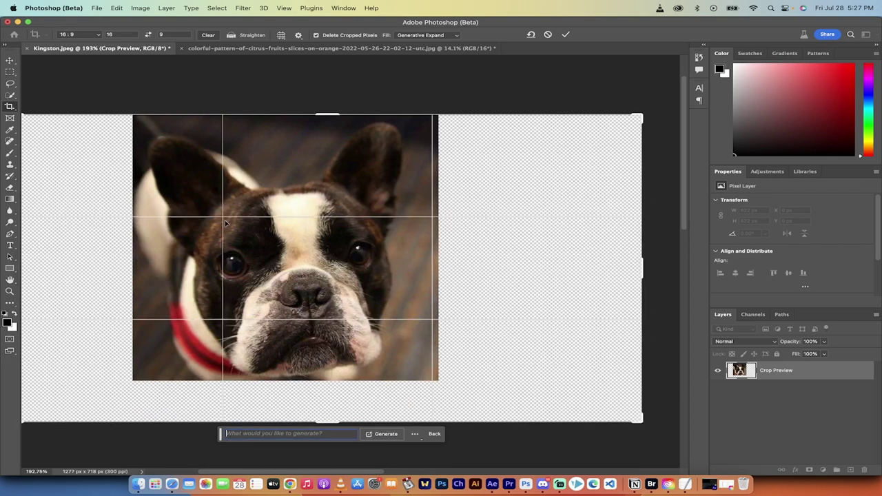
scroll(292, 226, "left", 3)
scroll(292, 227, "right", 1)
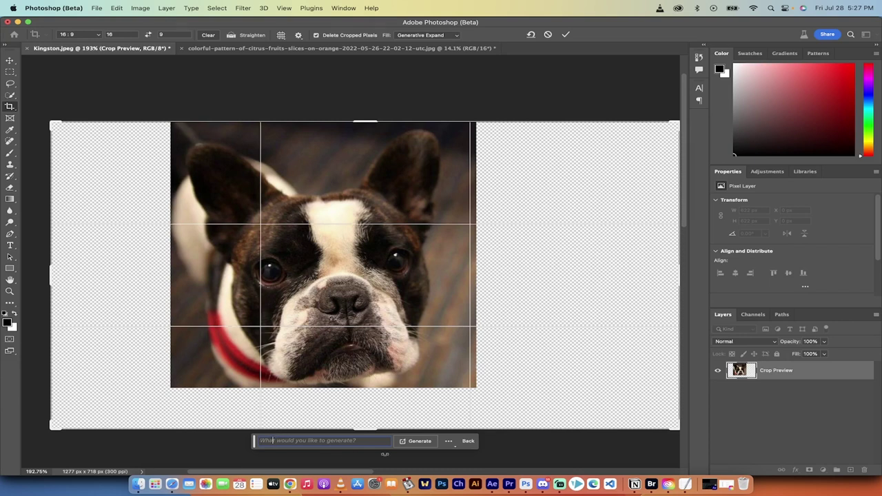
left_click(407, 445)
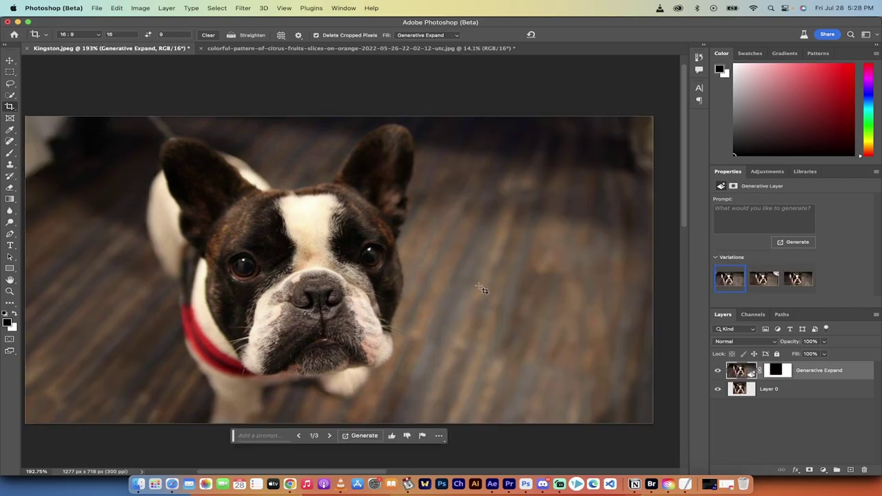
- Keep the third dog-scene variation and switch to the 6000 × 4000 px citrus photo
left_click(330, 436)
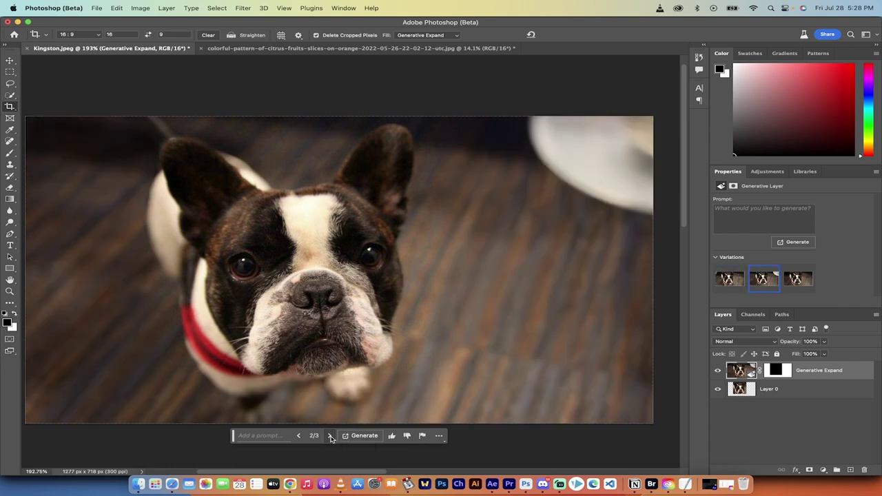
left_click(330, 436)
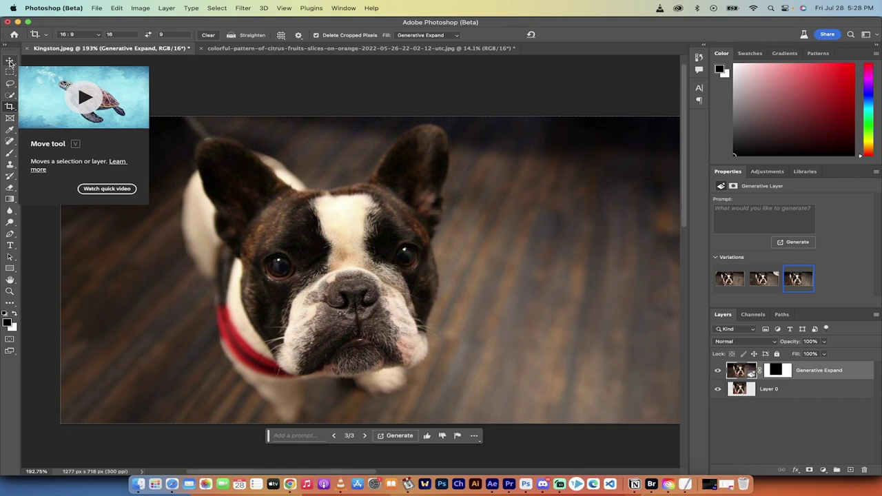
left_click(10, 62)
key("ctrl+Tab")
- Set the crop to Original Ratio and drag the citrus photo's crop out to 11036 × 7367 px
scroll(275, 210, "up", 3)
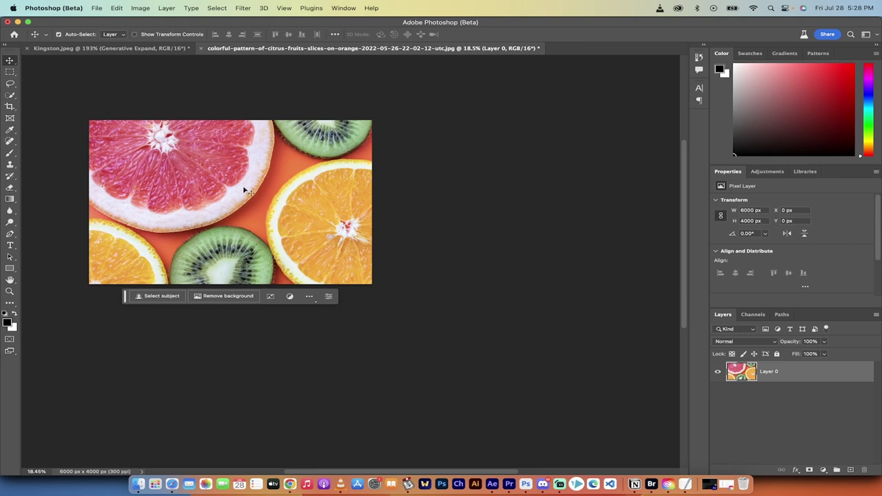
left_click(11, 107)
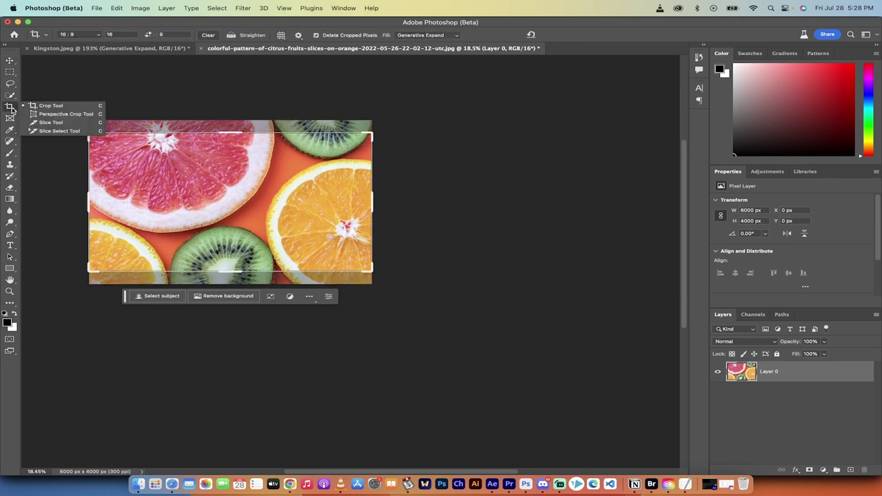
left_click(50, 105)
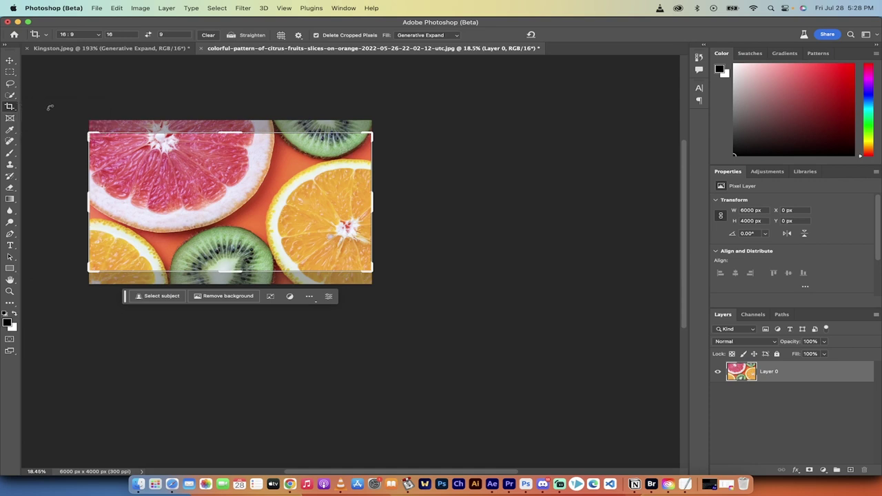
left_click(99, 35)
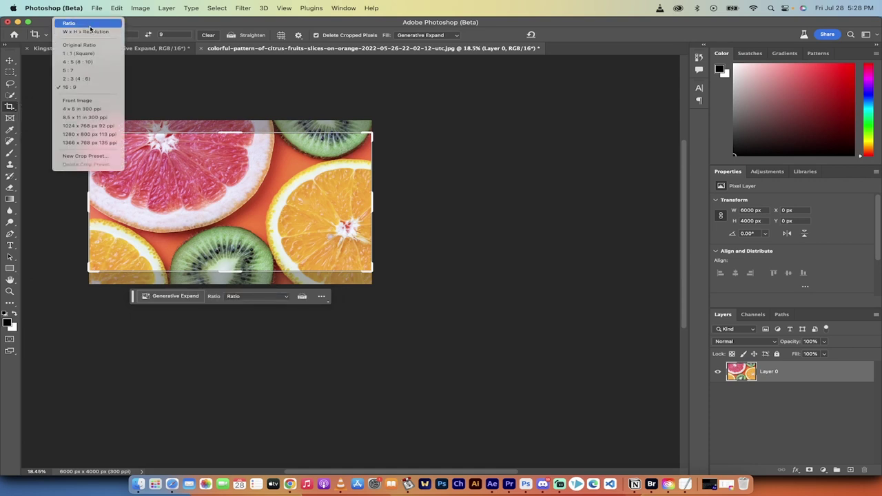
left_click(95, 30)
left_click(95, 32)
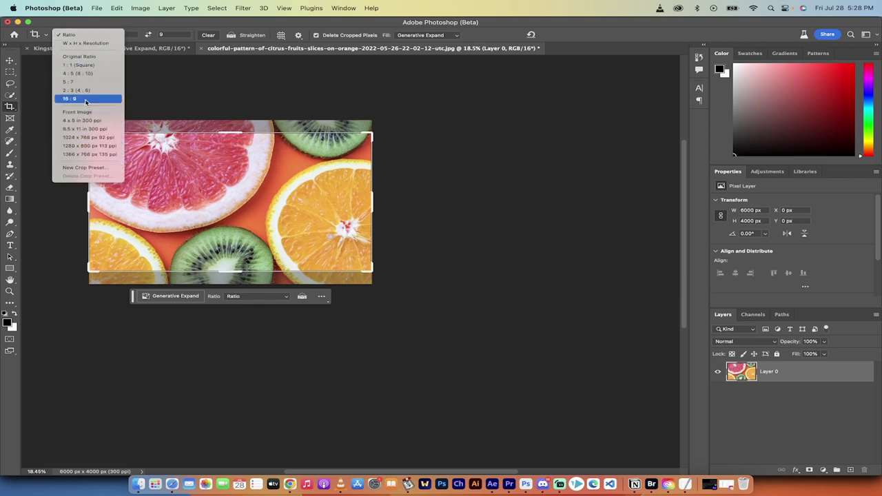
left_click(90, 58)
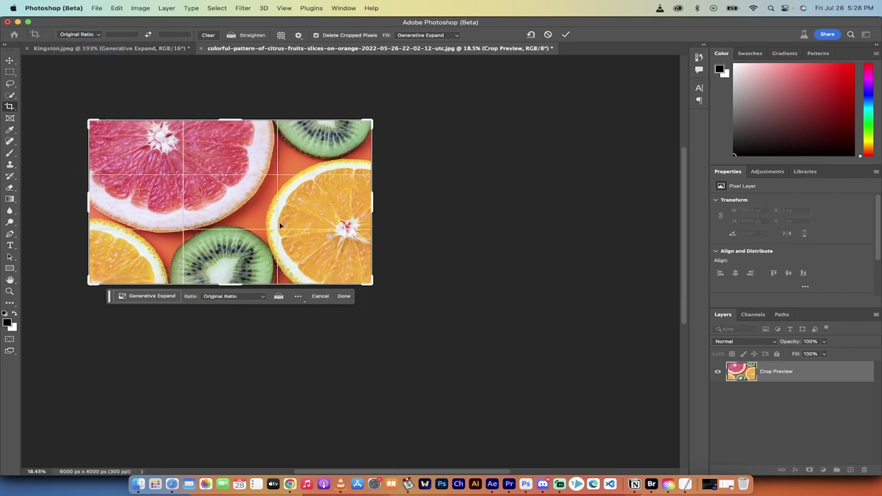
left_click_drag(378, 284, 491, 355)
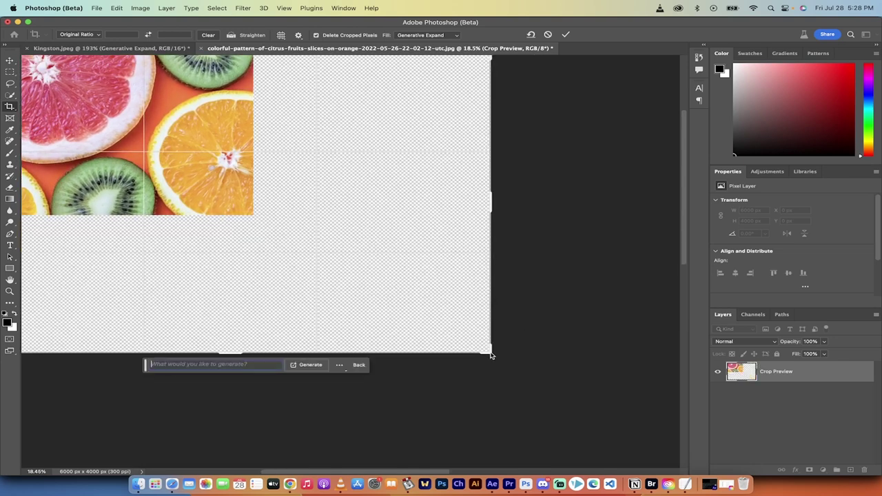
- Generate a 'pattern' fill on the citrus canvas, keep variation 2 of 3, and switch back to Kingston.jpeg
left_click(223, 373)
type("pattern")
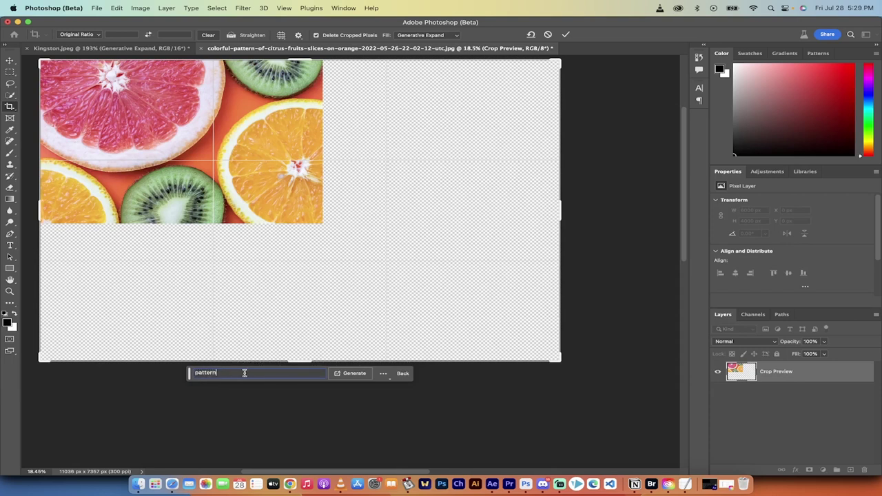
left_click(353, 374)
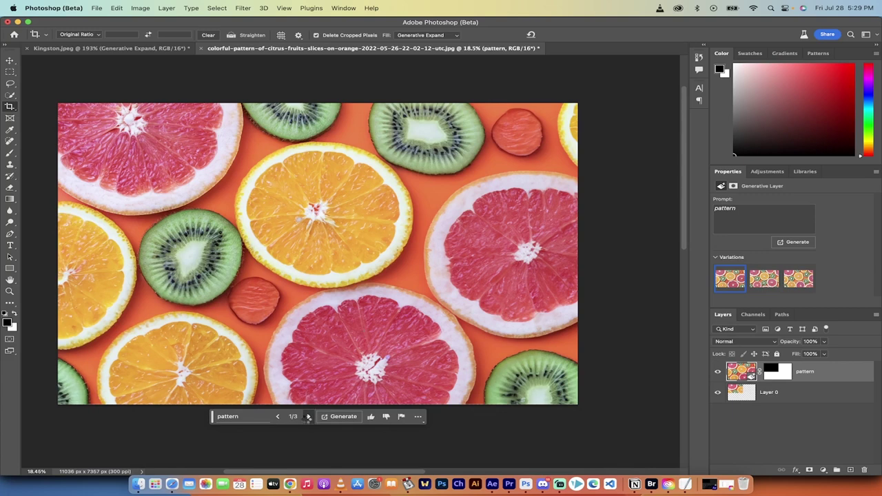
left_click(308, 417)
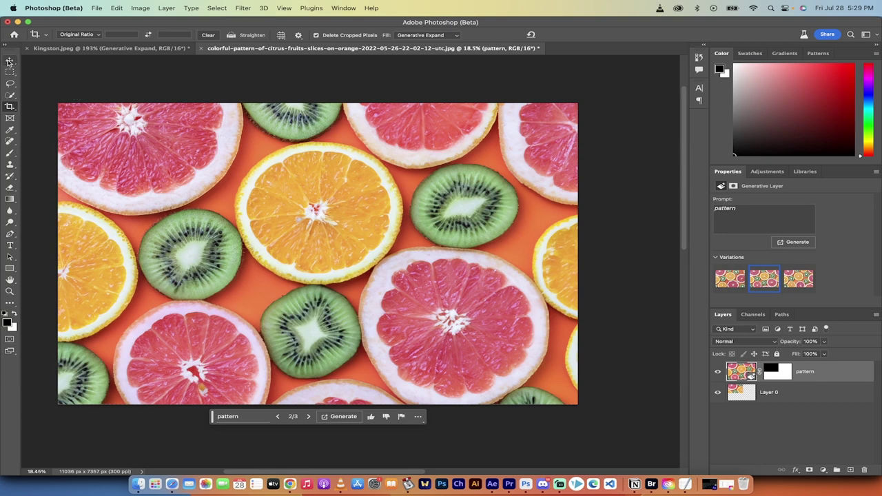
left_click(10, 60)
key("ctrl+Tab")
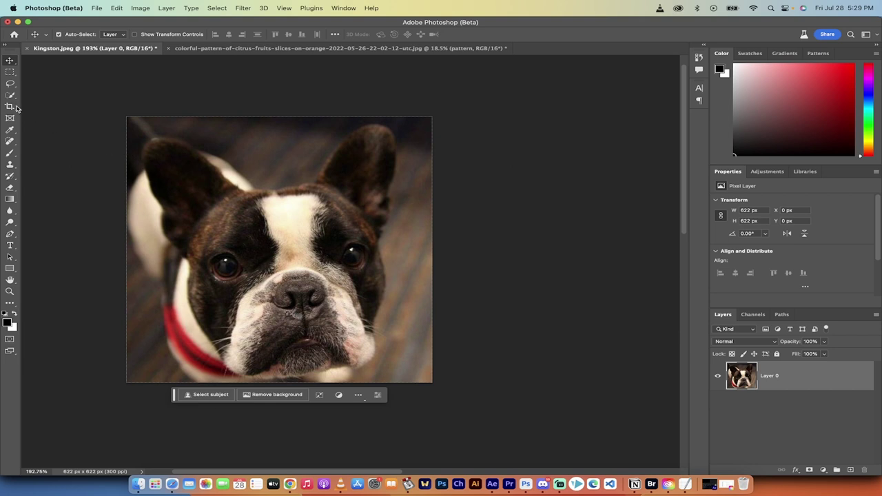
- Enlarge the Kingston.jpeg crop beyond the photo on all sides and rotate the photo about 20°
left_click_drag(11, 108, 38, 107)
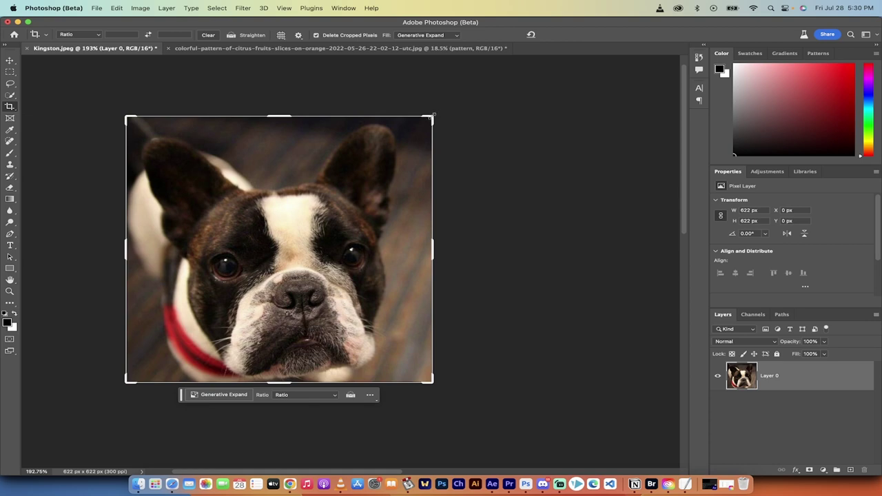
left_click_drag(433, 116, 499, 89)
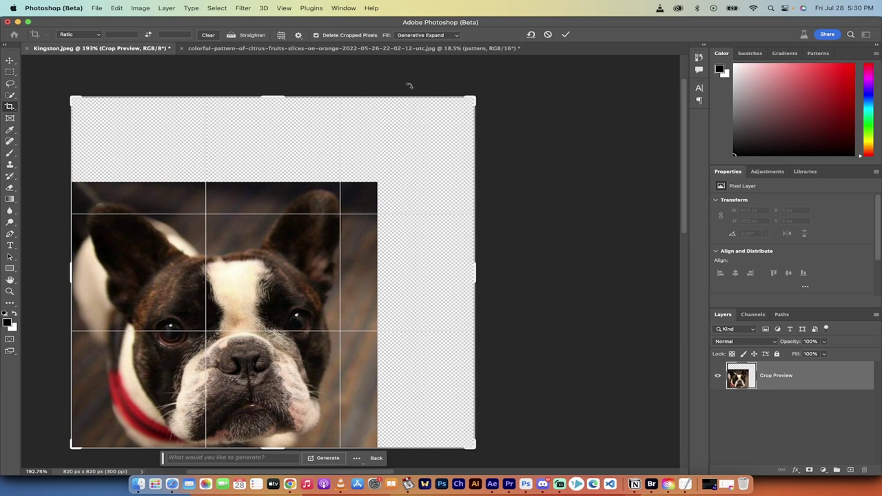
left_click_drag(484, 85, 498, 217)
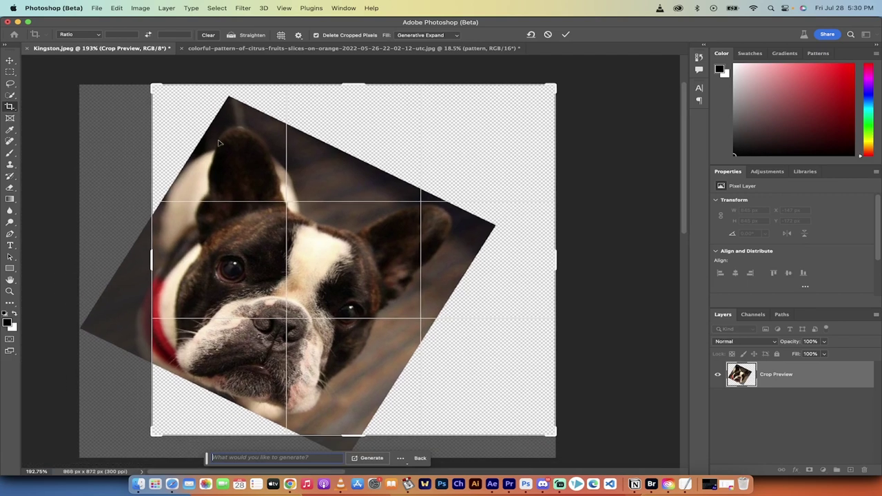
- Generate 'tornado outside' scenery around the tilted dog and step to the third, dark variation
left_click(253, 458)
type("tornado outside")
left_click(368, 460)
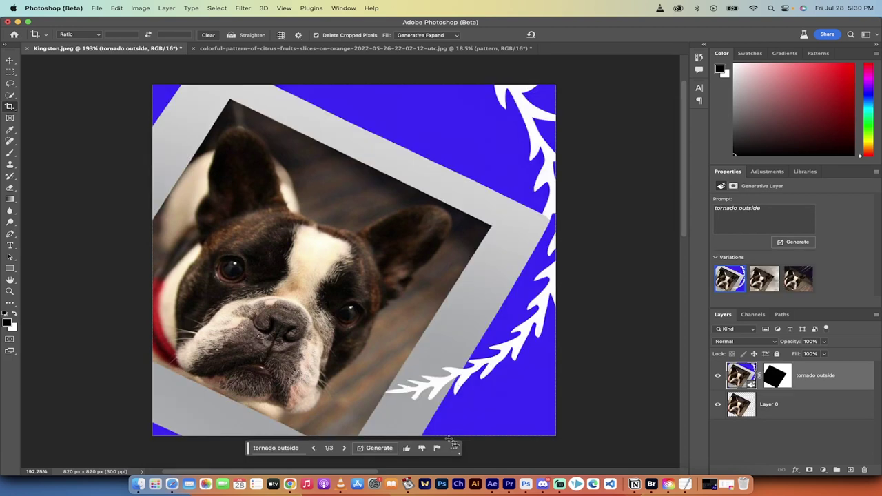
left_click(345, 448)
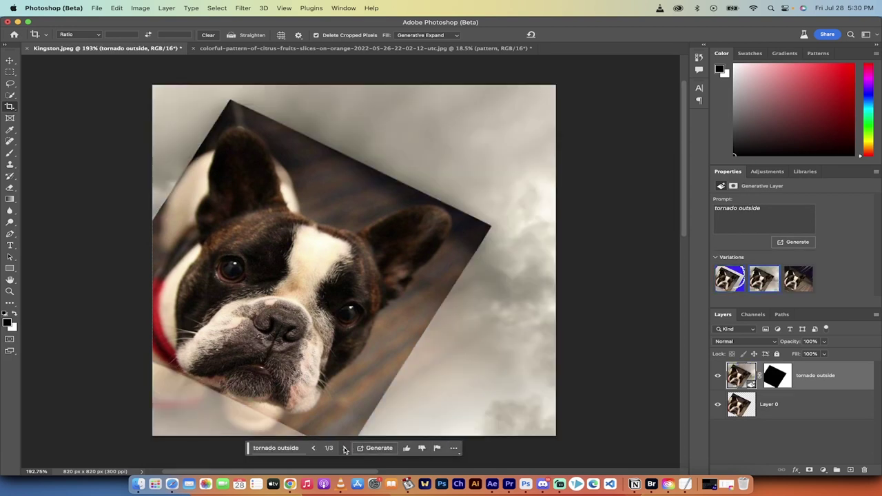
left_click(345, 448)
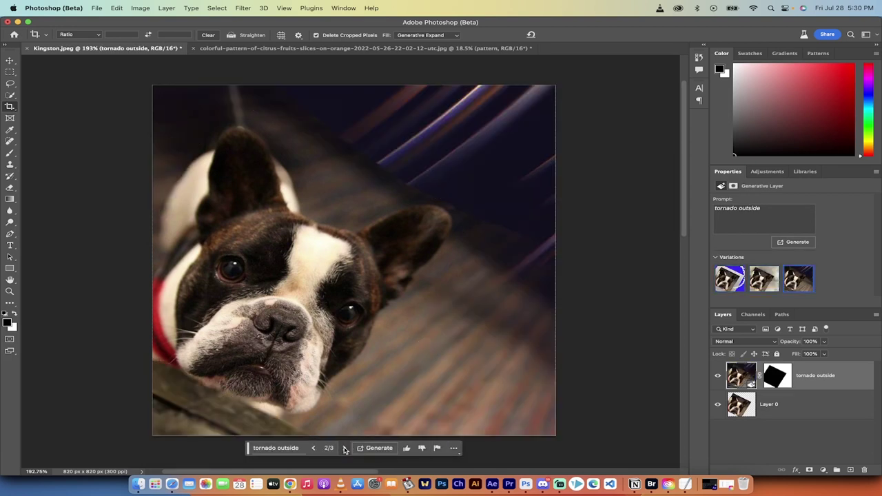